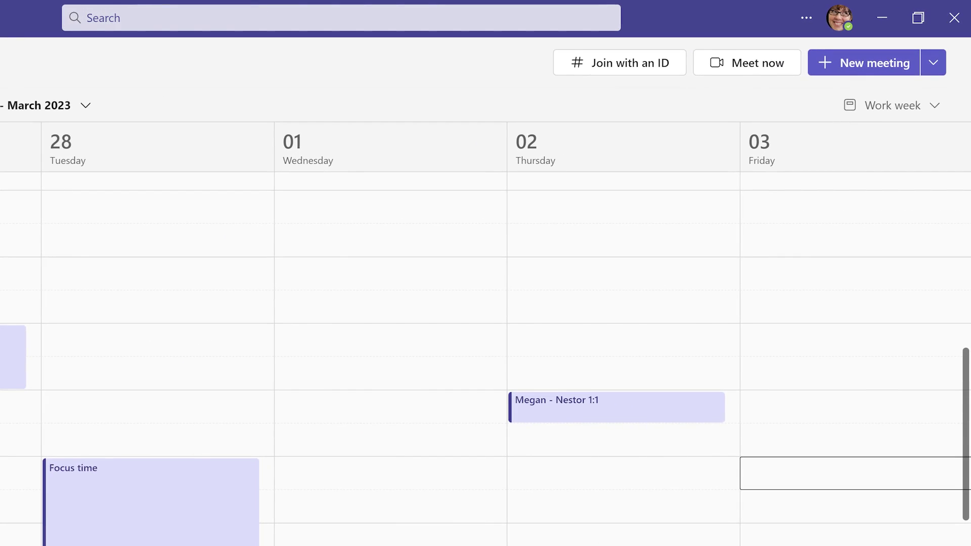
Start a new webinar from the New meeting dropdown.
{"action": "left_click", "coordinate": [933, 67]}
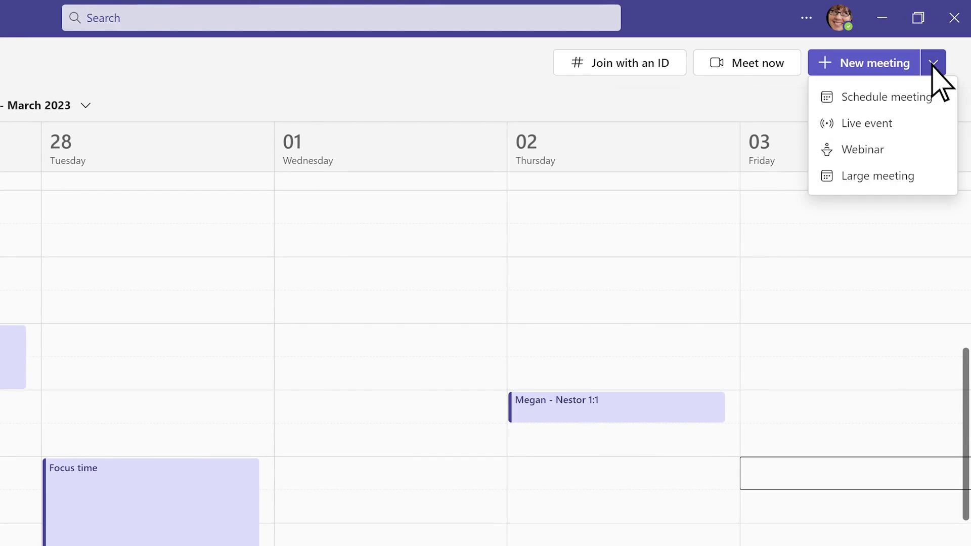
{"action": "left_click", "coordinate": [893, 151]}
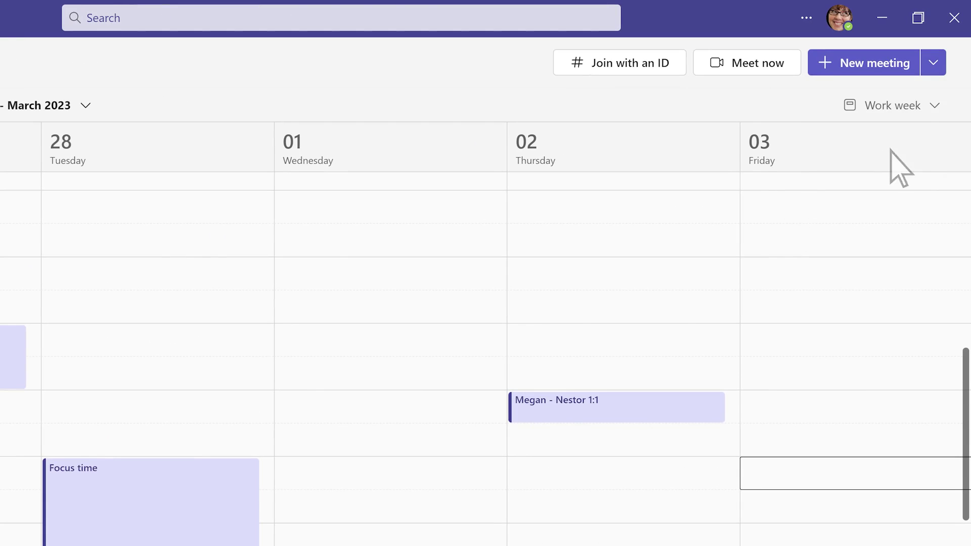
{"action": "type", "text": "Working bette"}
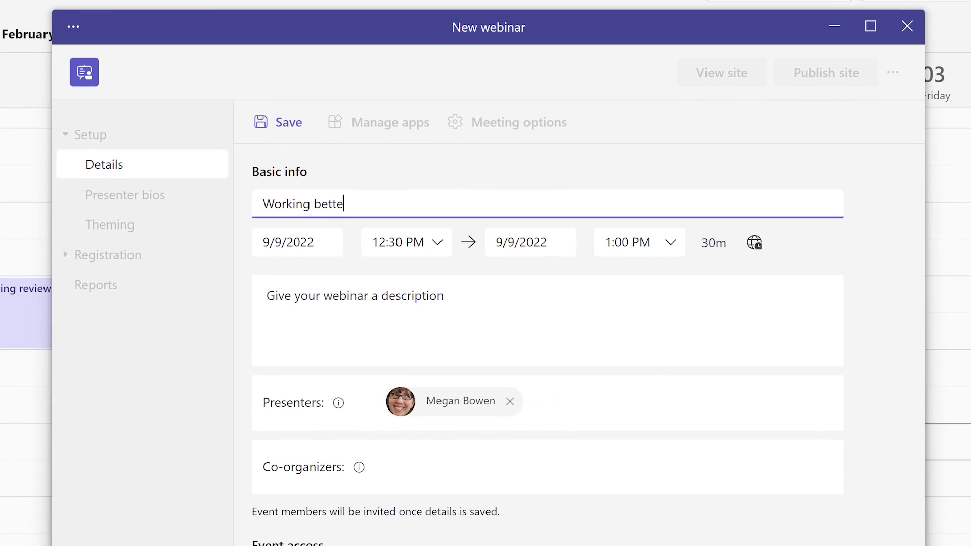
{"action": "type", "text": "r together remotely"}
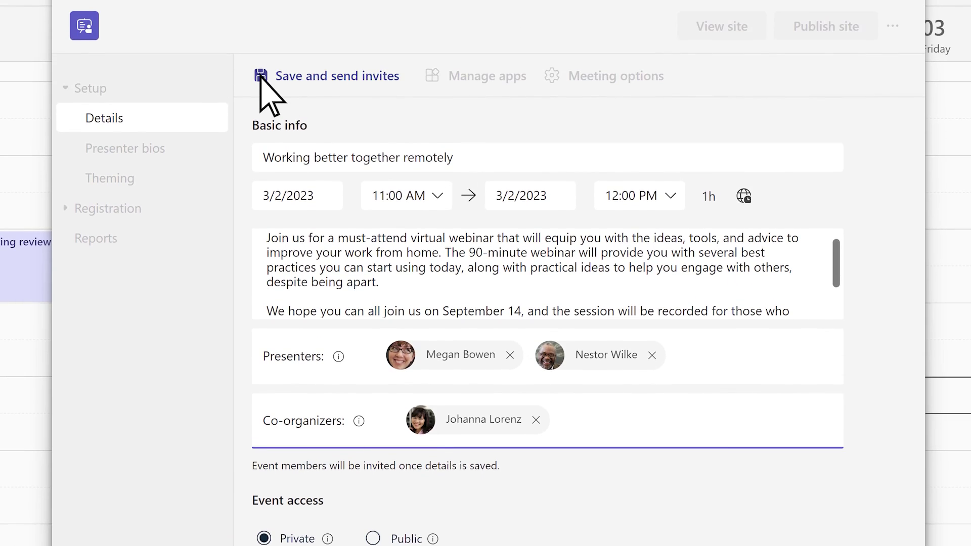
Save the 'Working better together remotely' webinar draft and send invites.
{"action": "left_click", "coordinate": [261, 73]}
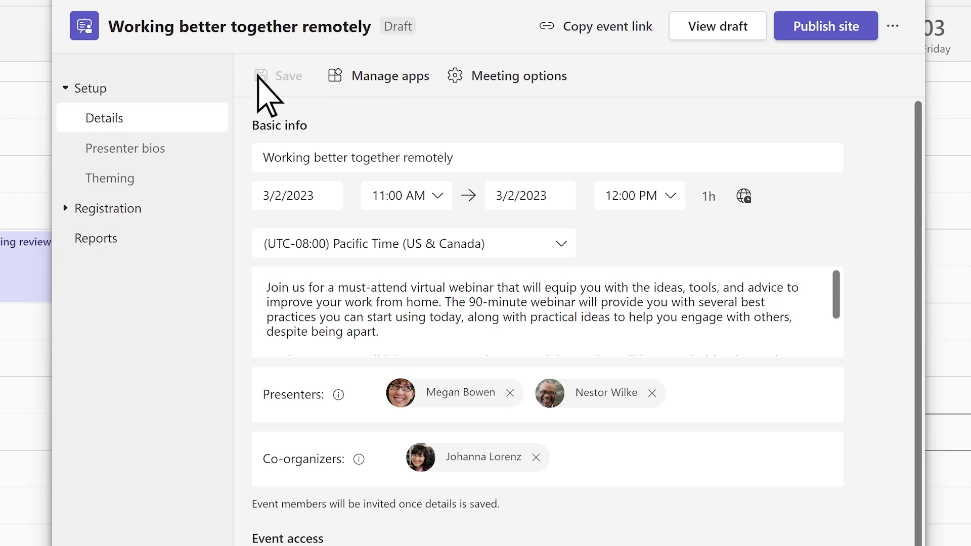
Give Megan Bowen's bio company Fabrikam, title Account Manager, a remote-management paragraph, and save.
{"action": "left_click", "coordinate": [173, 150]}
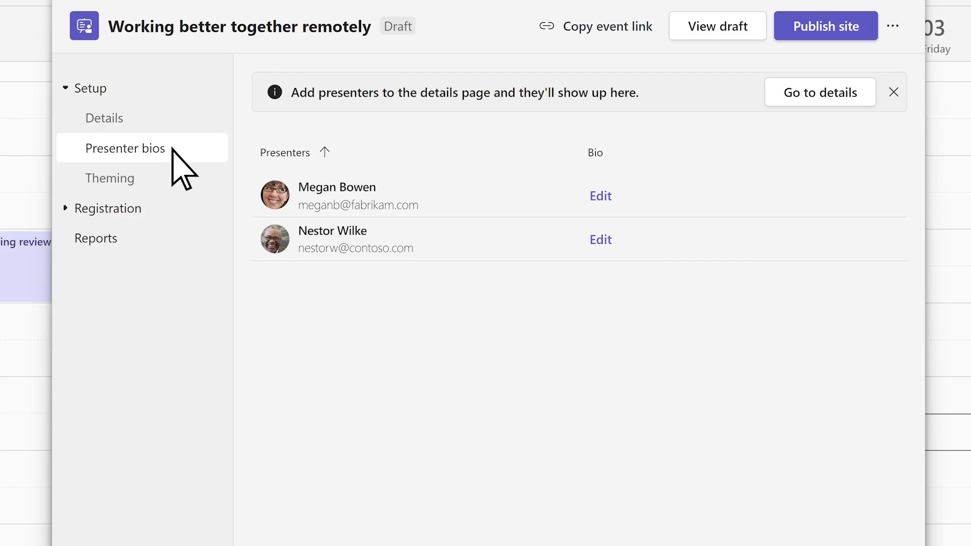
{"action": "left_click", "coordinate": [600, 196]}
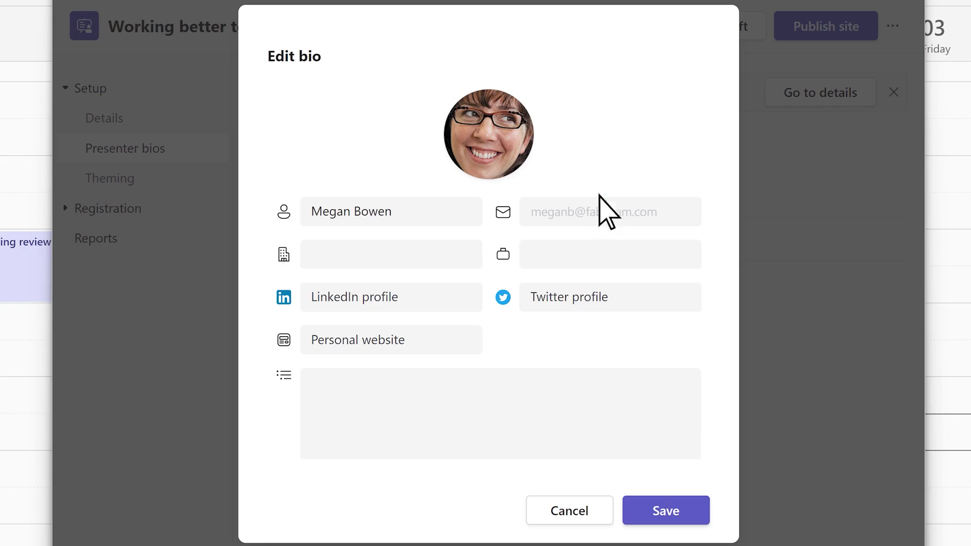
{"action": "type", "text": "Fabrikam"}
{"action": "key", "text": "Tab"}
{"action": "type", "text": "Account ManagerMegan Bowen has managed remote employees and has worked remotely herself for the past five years. She's been with Fabrikam for 12 years and has written 2 books about workplace dynamics and organizational development. Megan lives in Manchester, New Hampshire with her husband and two cats."}
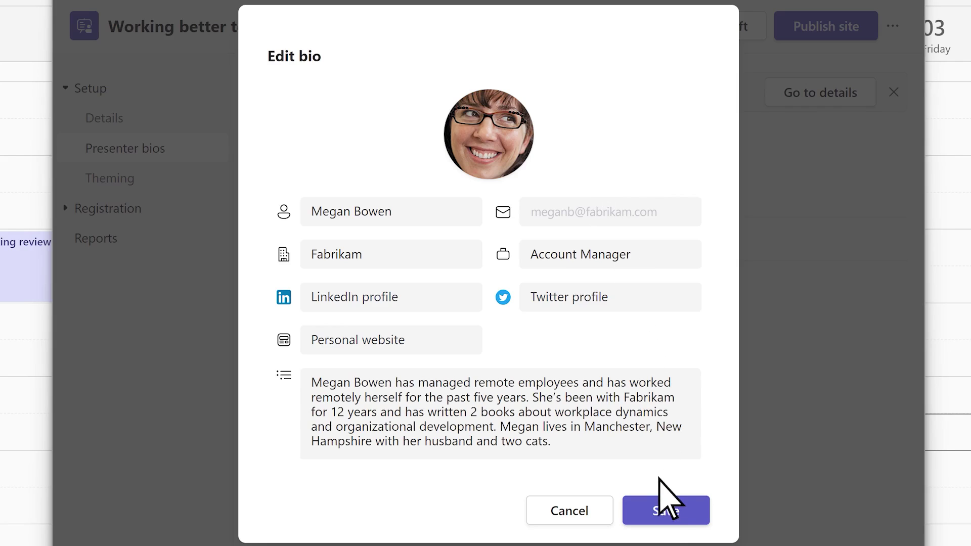
{"action": "left_click", "coordinate": [665, 510]}
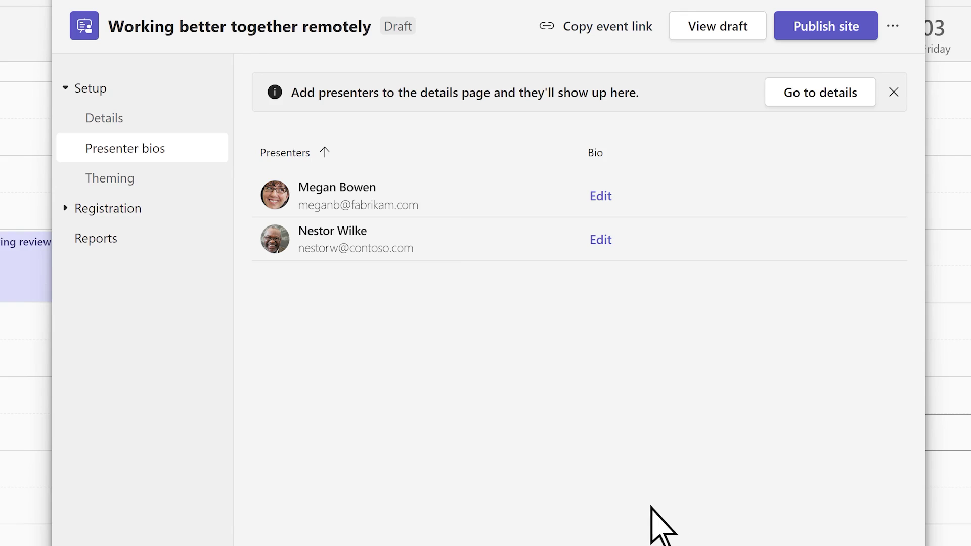
View the webinar's banner, logo and theme colour, and expand Registration.
{"action": "left_click", "coordinate": [144, 179]}
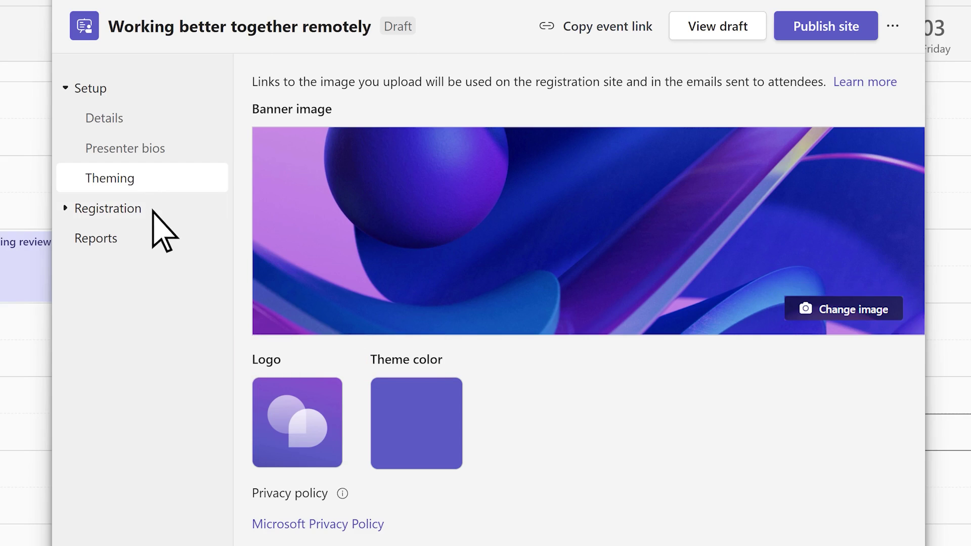
{"action": "left_click", "coordinate": [154, 213]}
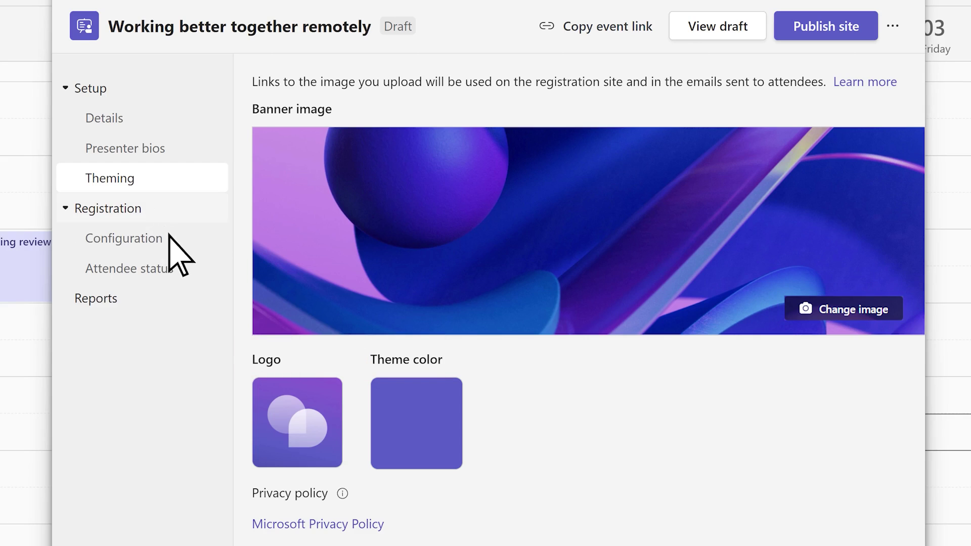
In registration Configuration, switch the registration date limit on and back off.
{"action": "left_click", "coordinate": [170, 240]}
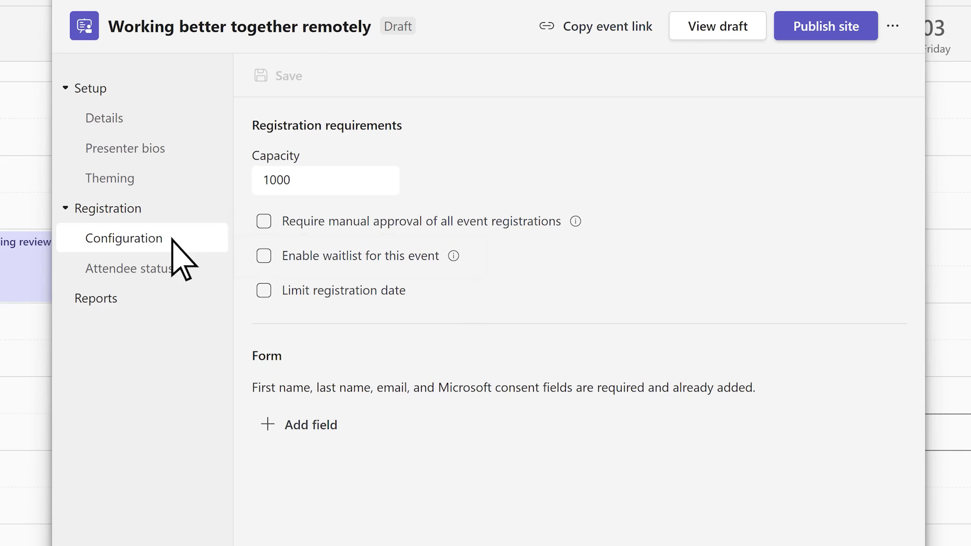
{"action": "left_click", "coordinate": [264, 290]}
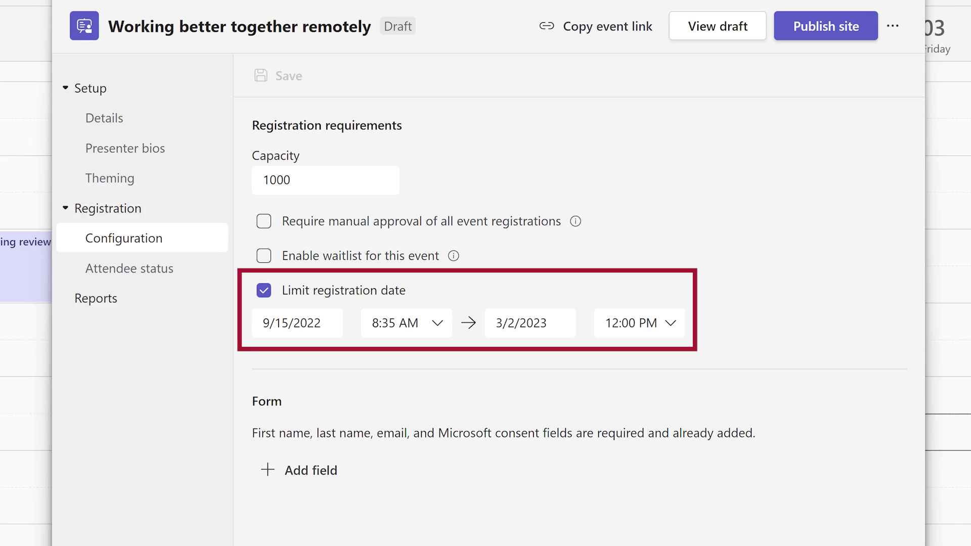
{"action": "left_click", "coordinate": [265, 291]}
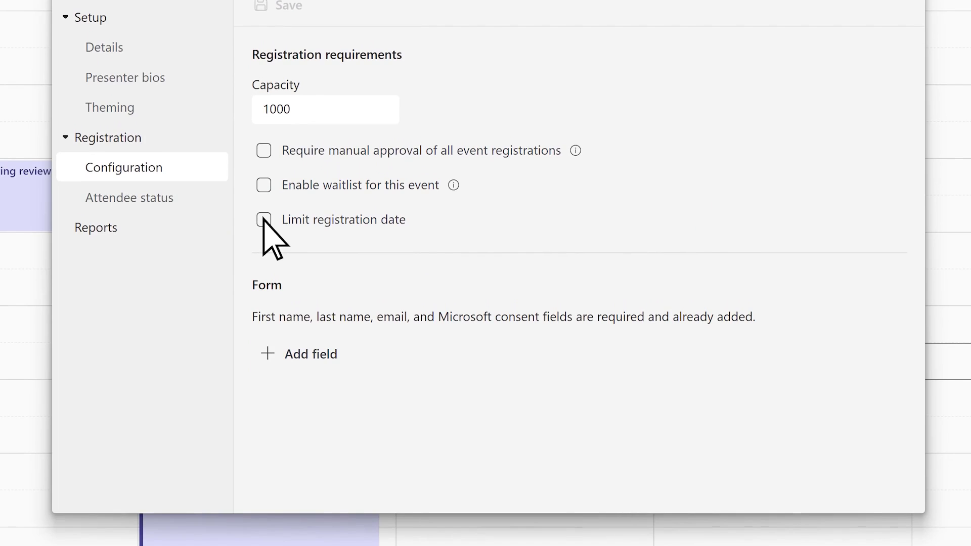
Add a required Country/Region field to the registration form and save.
{"action": "left_click", "coordinate": [267, 354]}
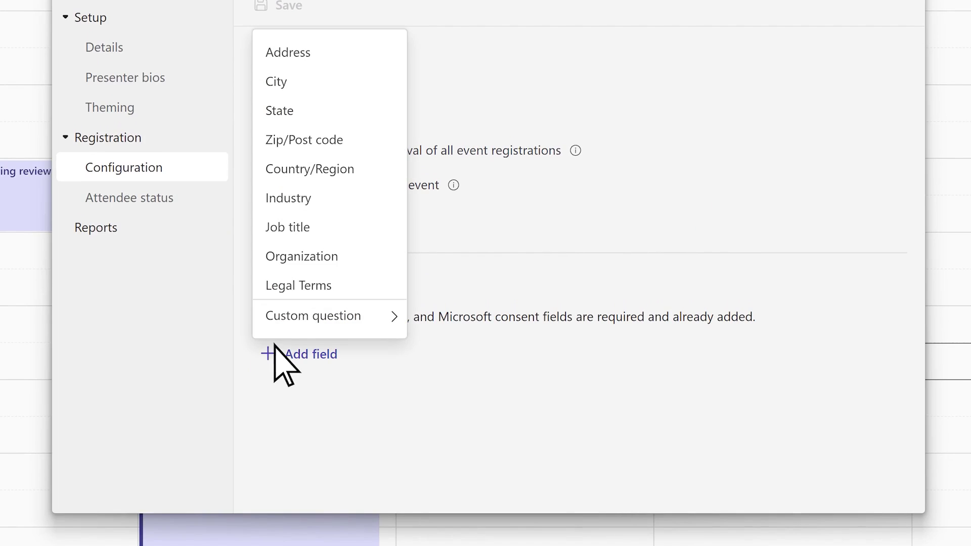
{"action": "left_click", "coordinate": [297, 169]}
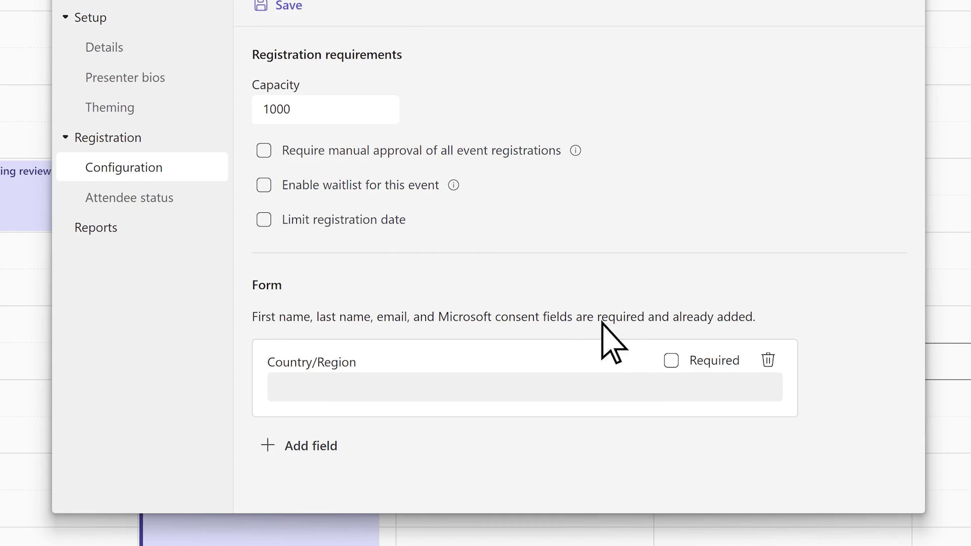
{"action": "left_click", "coordinate": [672, 362]}
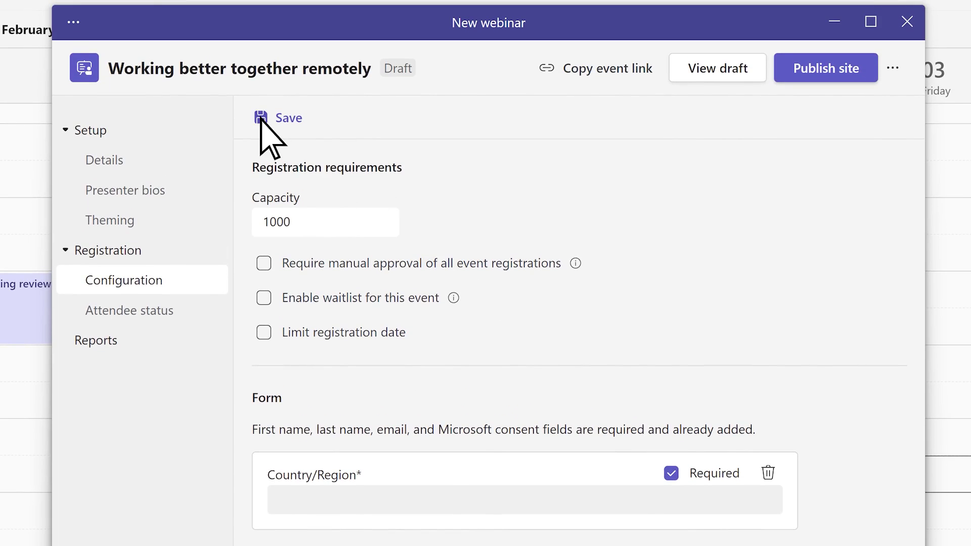
{"action": "left_click", "coordinate": [266, 120]}
Preview the draft registration site, publish it, and copy the webinar's share link.
{"action": "left_click", "coordinate": [199, 161]}
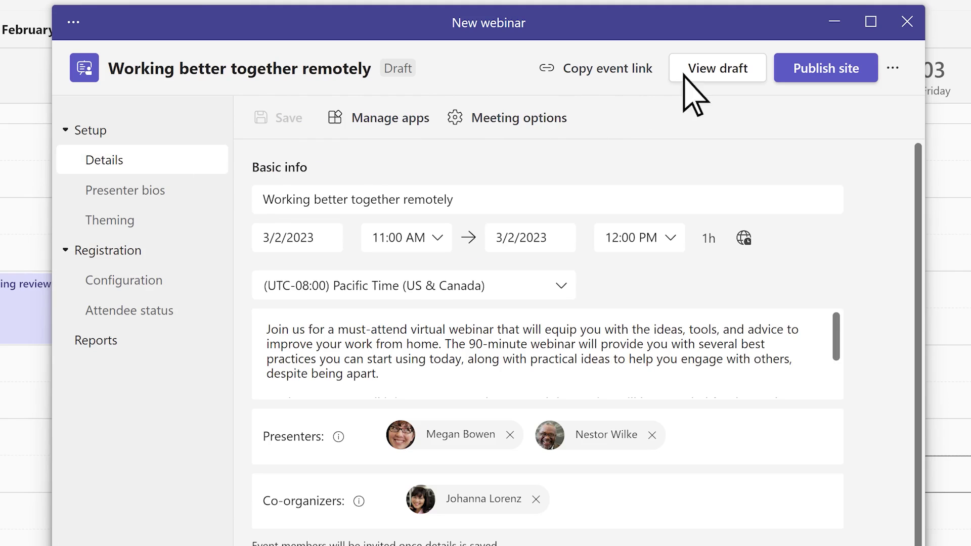
{"action": "left_click", "coordinate": [718, 69]}
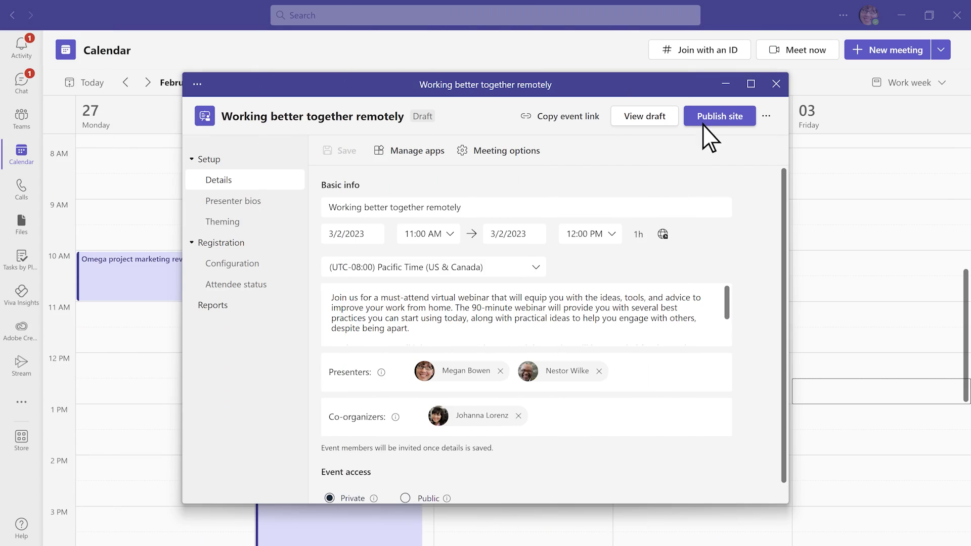
{"action": "left_click", "coordinate": [711, 118]}
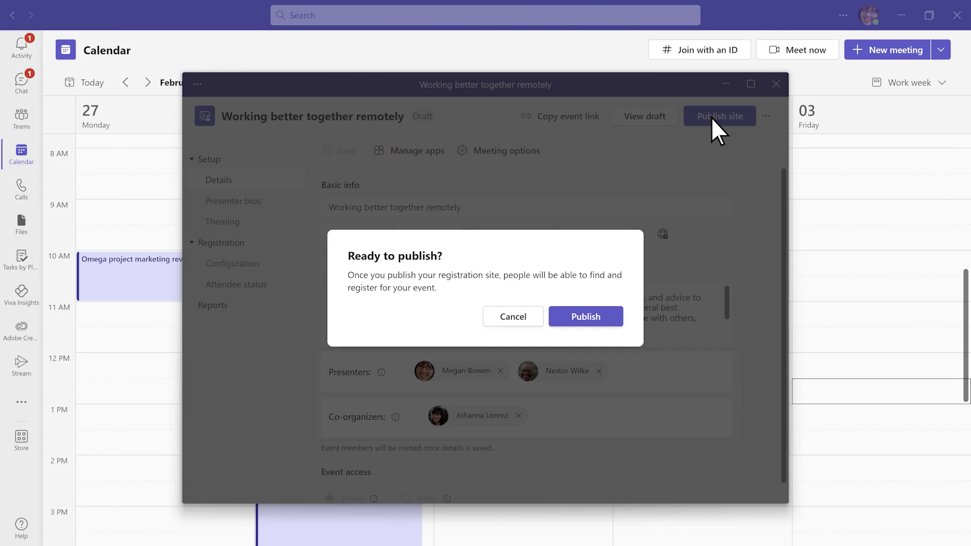
{"action": "left_click", "coordinate": [590, 318]}
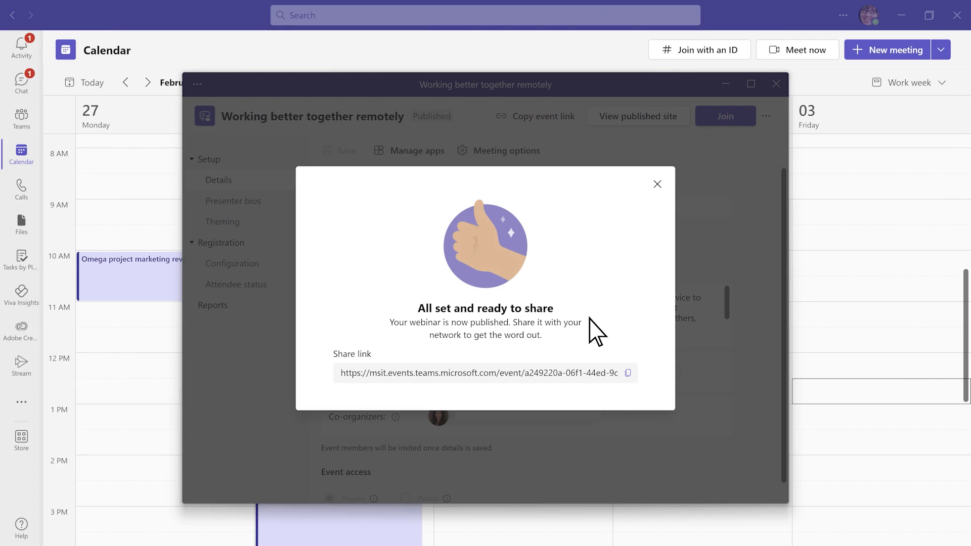
{"action": "left_click", "coordinate": [628, 373]}
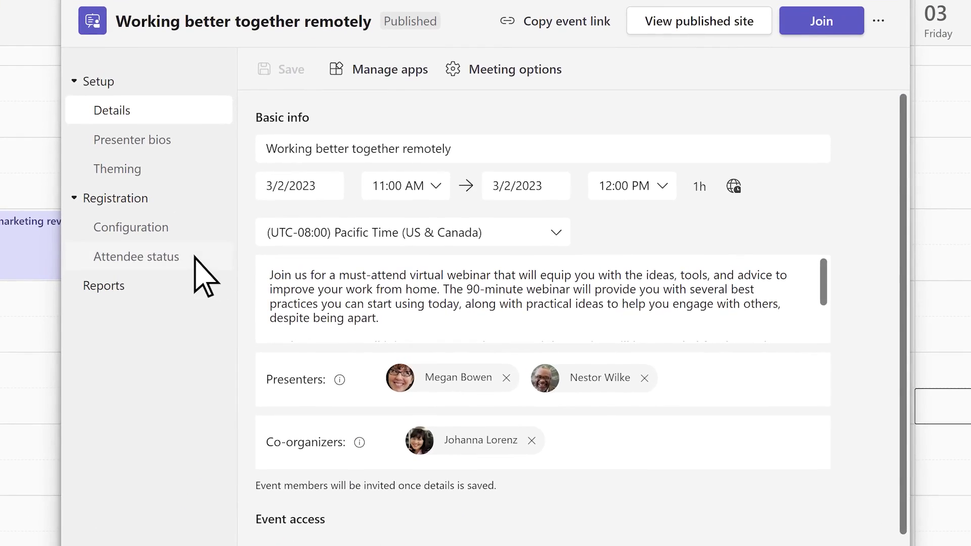
Review attendee status (22 registered, 3 cancelled) and the attendance report (19 attended).
{"action": "left_click", "coordinate": [194, 259]}
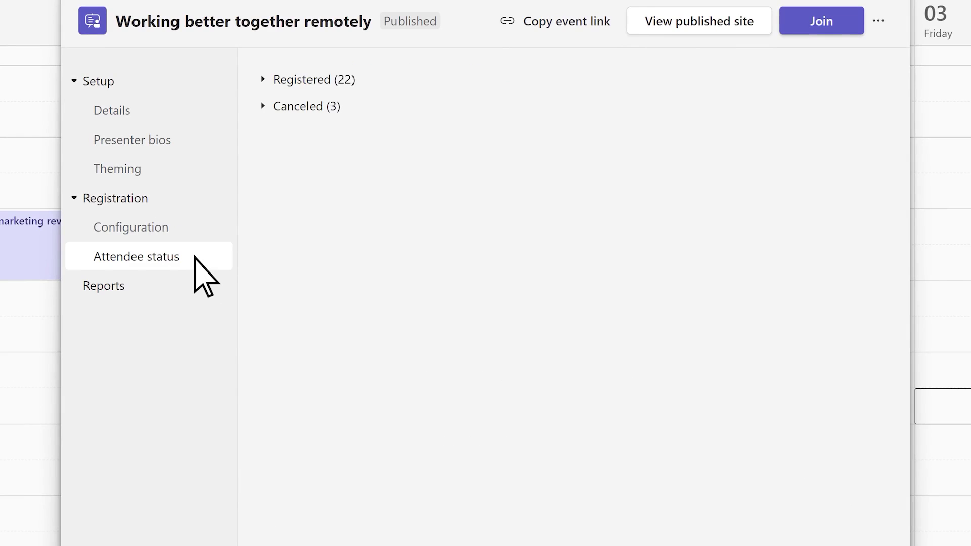
{"action": "left_click", "coordinate": [138, 288]}
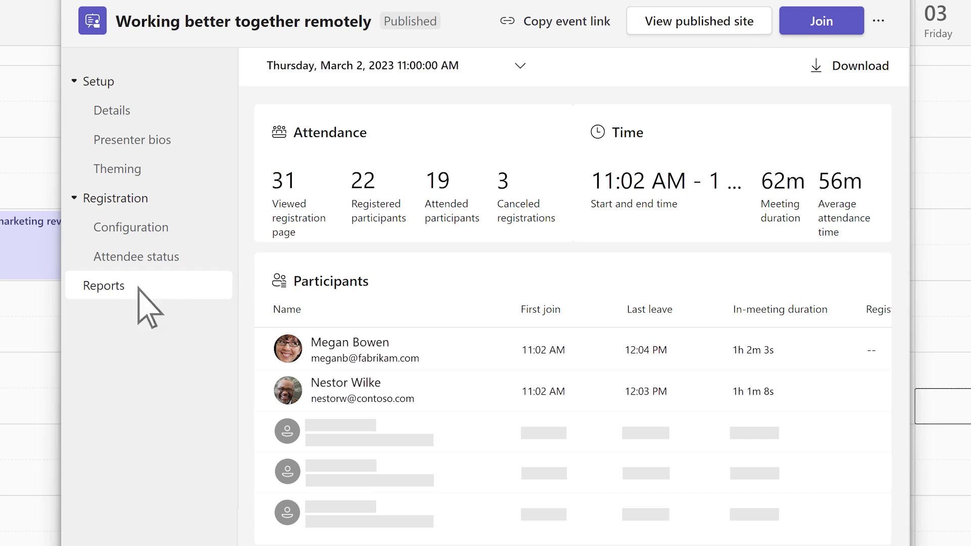